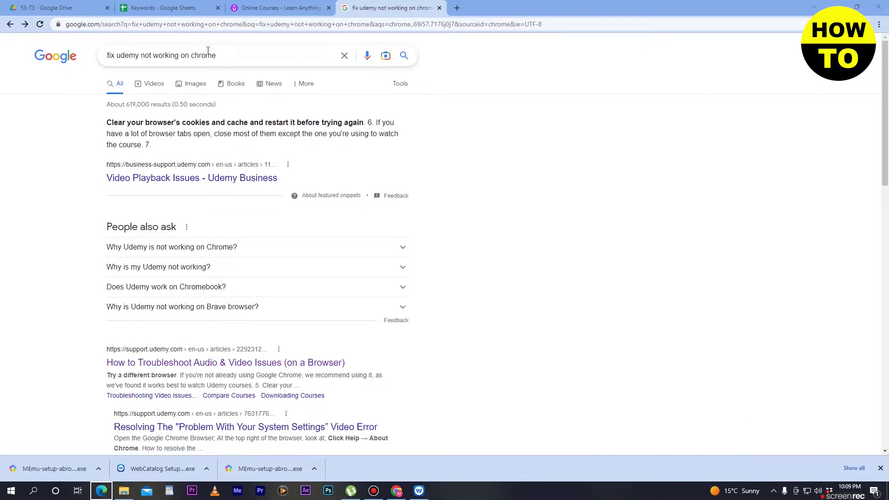
Open Udemy's 'How to Troubleshoot Audio & Video Issues (on a Browser)' article from the Google results
{"action": "left_click_drag", "start_coordinate": [220, 56], "coordinate": [193, 56]}
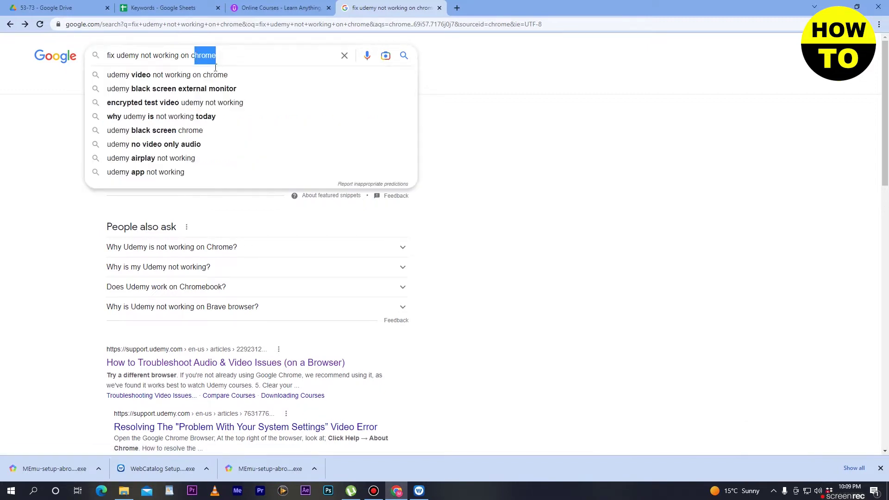
{"action": "left_click", "coordinate": [575, 156]}
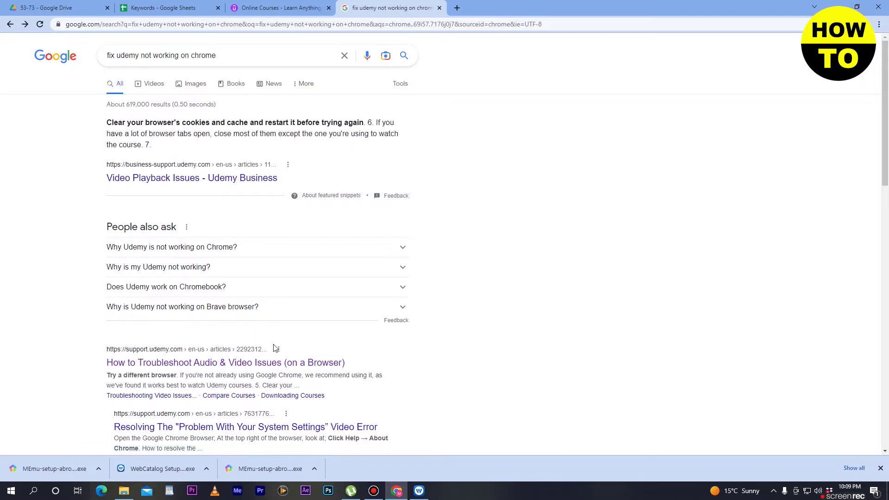
{"action": "scroll", "coordinate": [269, 308], "scroll_direction": "down", "scroll_amount": 1}
{"action": "left_click", "coordinate": [242, 275]}
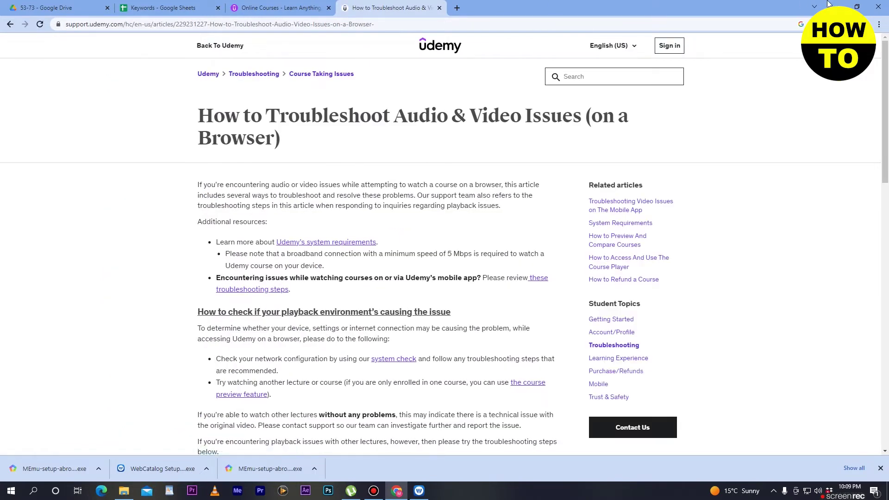
{"action": "scroll", "coordinate": [624, 221], "scroll_direction": "down", "scroll_amount": 2}
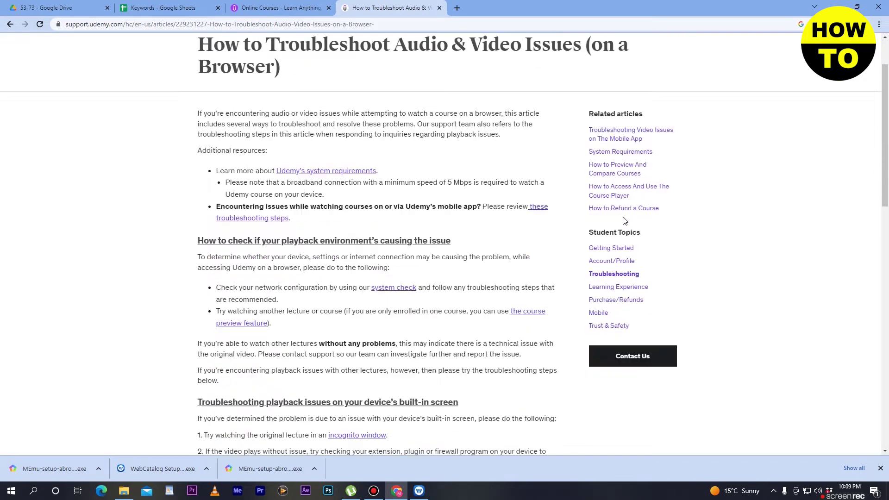
{"action": "scroll", "coordinate": [624, 221], "scroll_direction": "up", "scroll_amount": 2}
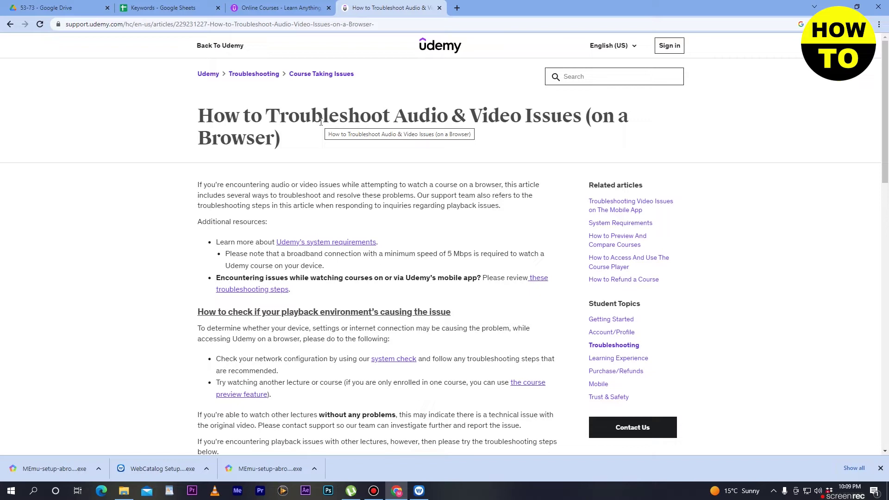
{"action": "scroll", "coordinate": [322, 123], "scroll_direction": "down", "scroll_amount": 1}
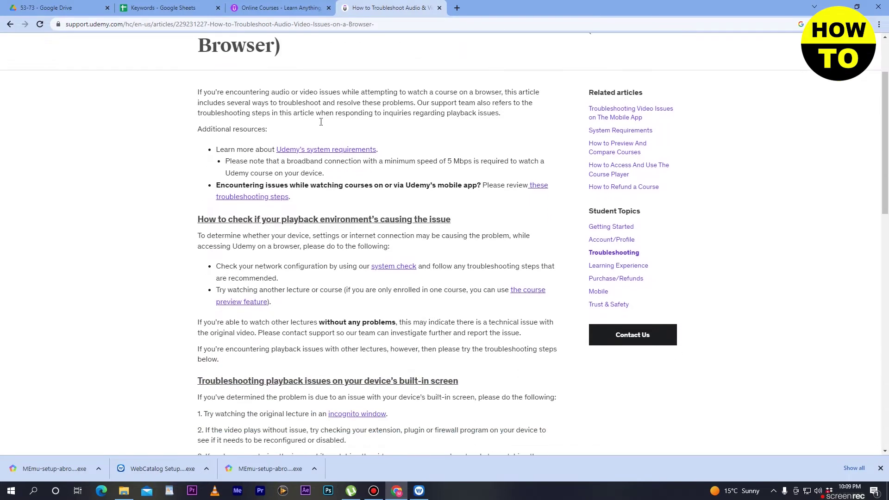
{"action": "scroll", "coordinate": [321, 122], "scroll_direction": "up", "scroll_amount": 1}
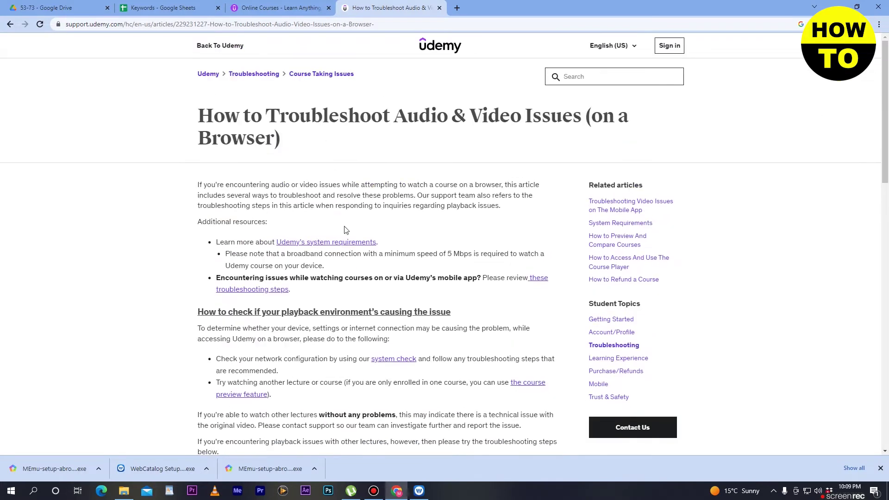
{"action": "scroll", "coordinate": [341, 233], "scroll_direction": "down", "scroll_amount": 1}
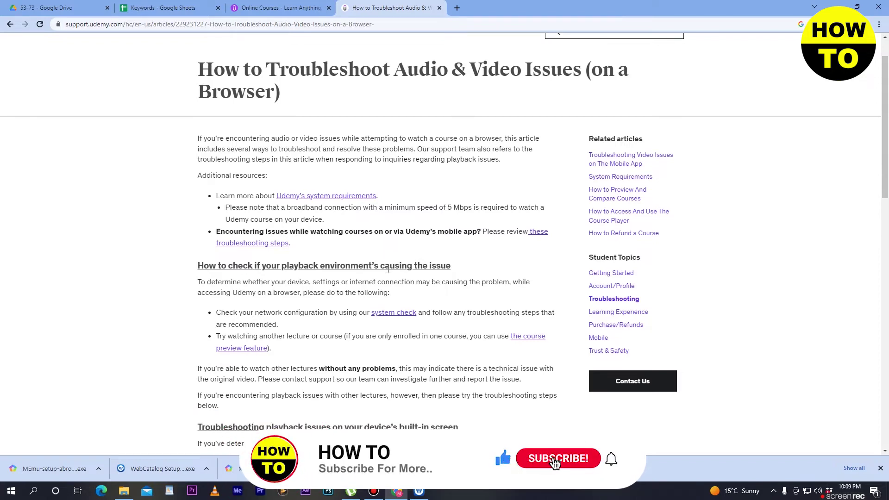
{"action": "scroll", "coordinate": [467, 265], "scroll_direction": "down", "scroll_amount": 1}
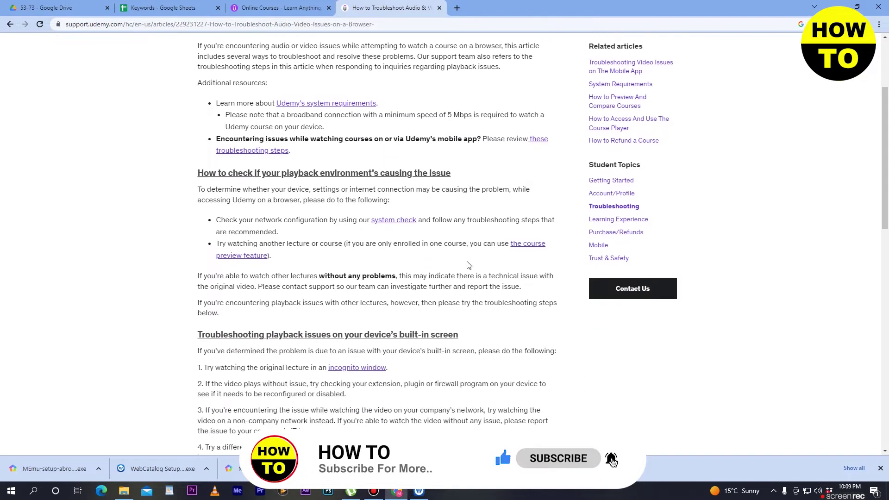
{"action": "scroll", "coordinate": [467, 265], "scroll_direction": "up", "scroll_amount": 1}
{"action": "scroll", "coordinate": [467, 265], "scroll_direction": "down", "scroll_amount": 2}
{"action": "scroll", "coordinate": [467, 264], "scroll_direction": "down", "scroll_amount": 2}
{"action": "scroll", "coordinate": [467, 265], "scroll_direction": "down", "scroll_amount": 1}
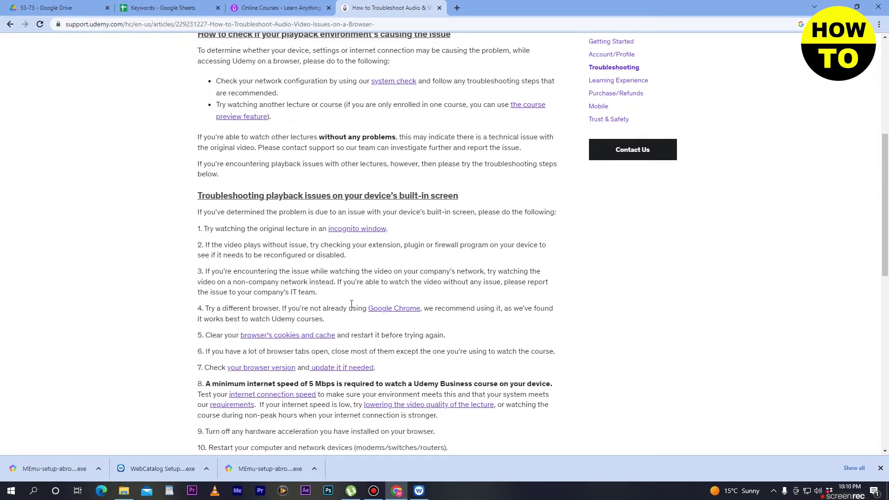
{"action": "scroll", "coordinate": [351, 305], "scroll_direction": "down", "scroll_amount": 2}
{"action": "scroll", "coordinate": [351, 308], "scroll_direction": "up", "scroll_amount": 2}
{"action": "scroll", "coordinate": [389, 348], "scroll_direction": "down", "scroll_amount": 2}
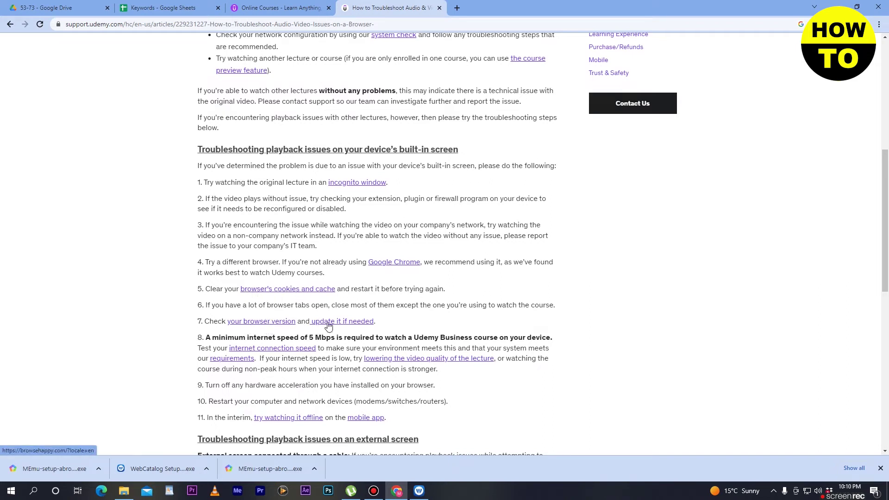
{"action": "scroll", "coordinate": [402, 317], "scroll_direction": "down", "scroll_amount": 1}
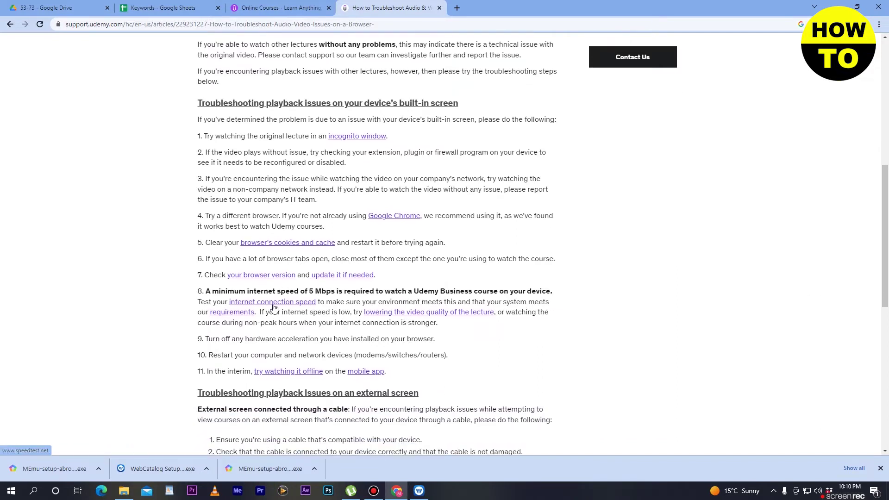
{"action": "scroll", "coordinate": [274, 309], "scroll_direction": "down", "scroll_amount": 1}
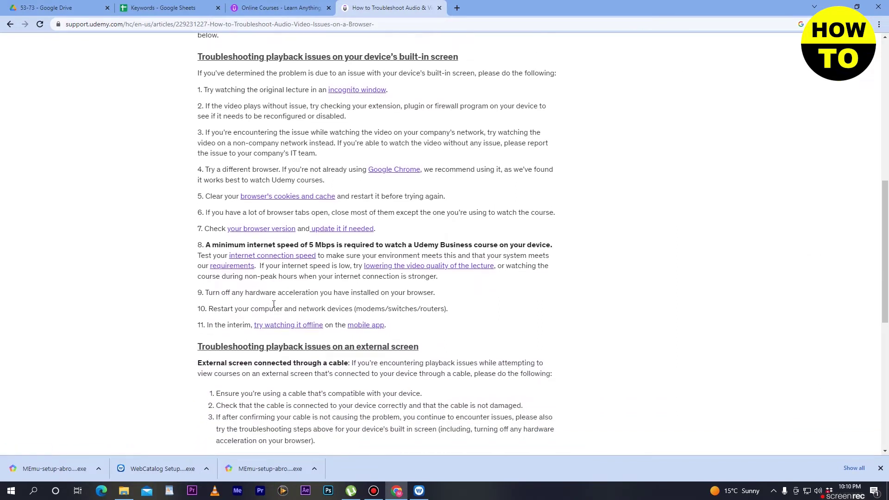
{"action": "scroll", "coordinate": [319, 399], "scroll_direction": "down", "scroll_amount": 2}
{"action": "scroll", "coordinate": [318, 400], "scroll_direction": "up", "scroll_amount": 5}
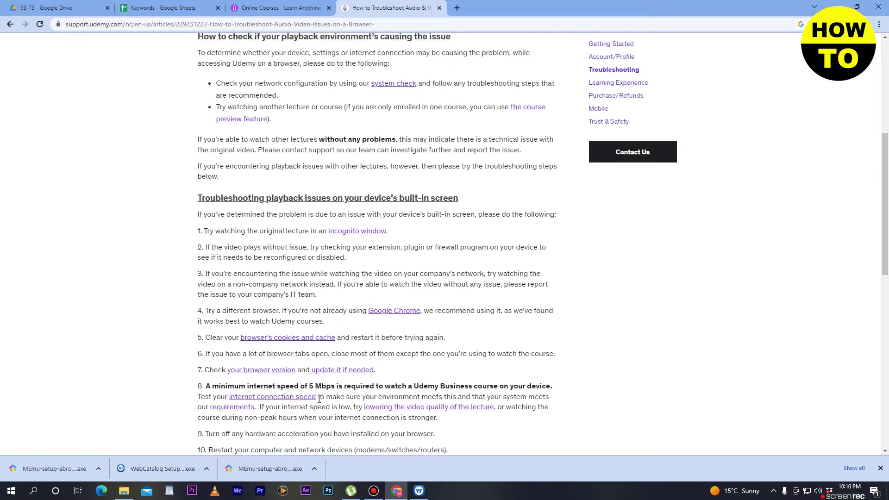
{"action": "scroll", "coordinate": [319, 400], "scroll_direction": "up", "scroll_amount": 5}
{"action": "scroll", "coordinate": [318, 400], "scroll_direction": "up", "scroll_amount": 1}
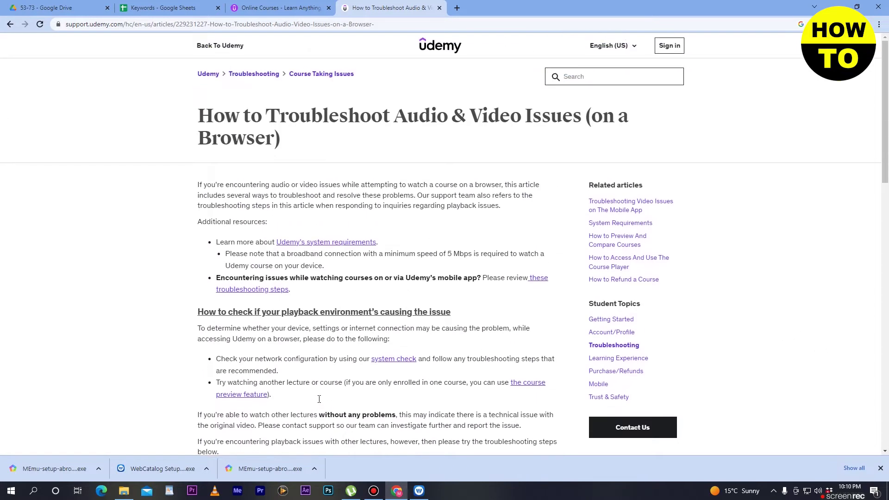
Open Chrome Settings and search the settings for 'history'
{"action": "left_click", "coordinate": [880, 25]}
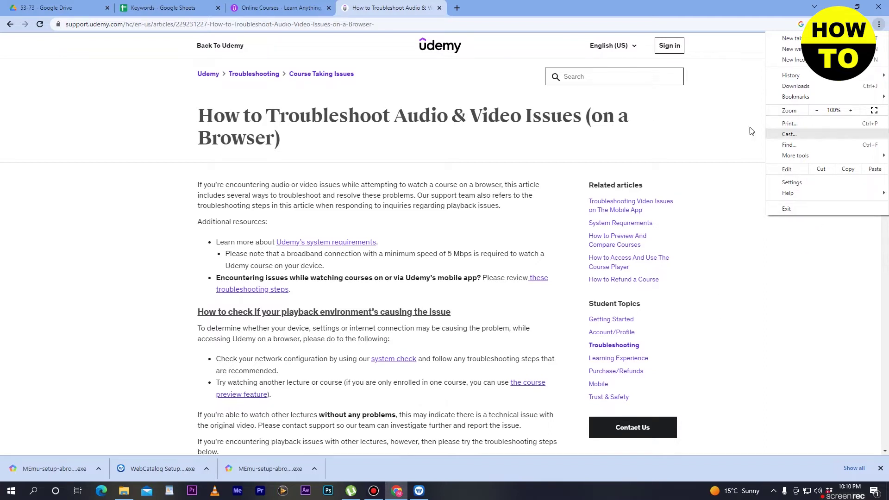
{"action": "left_click", "coordinate": [784, 183]}
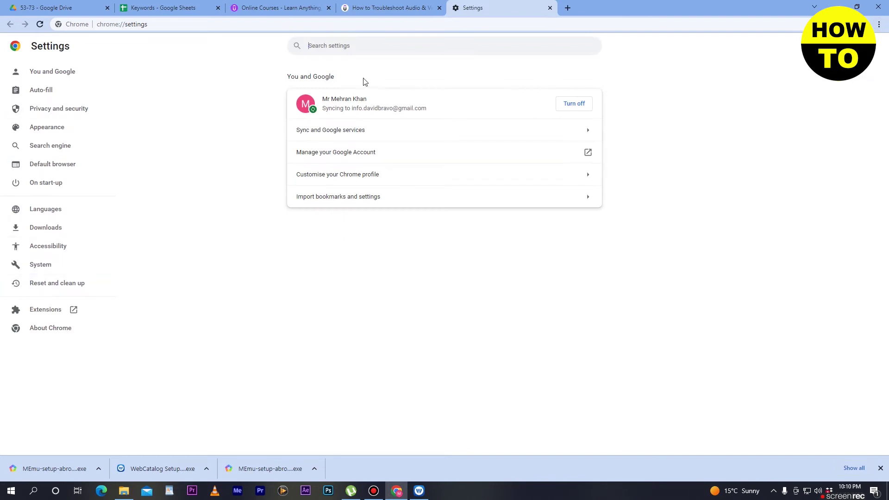
{"action": "left_click", "coordinate": [372, 43]}
{"action": "type", "text": "hist"}
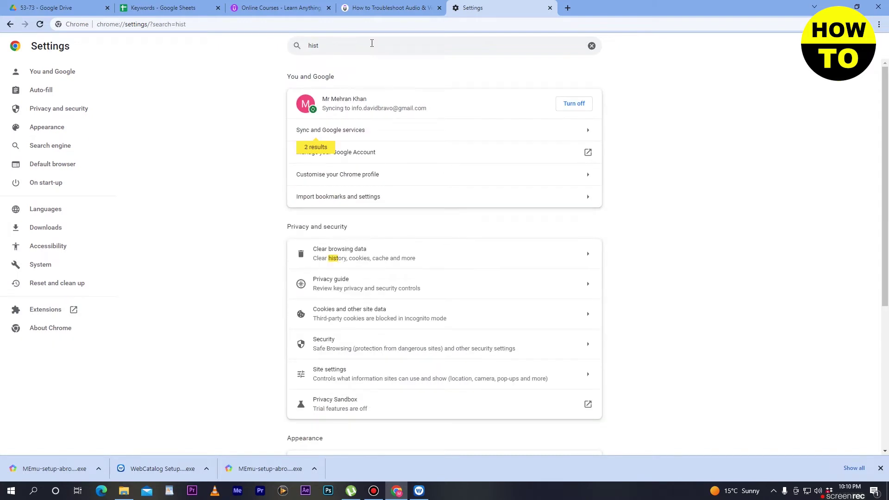
{"action": "key", "text": "BackSpace"}
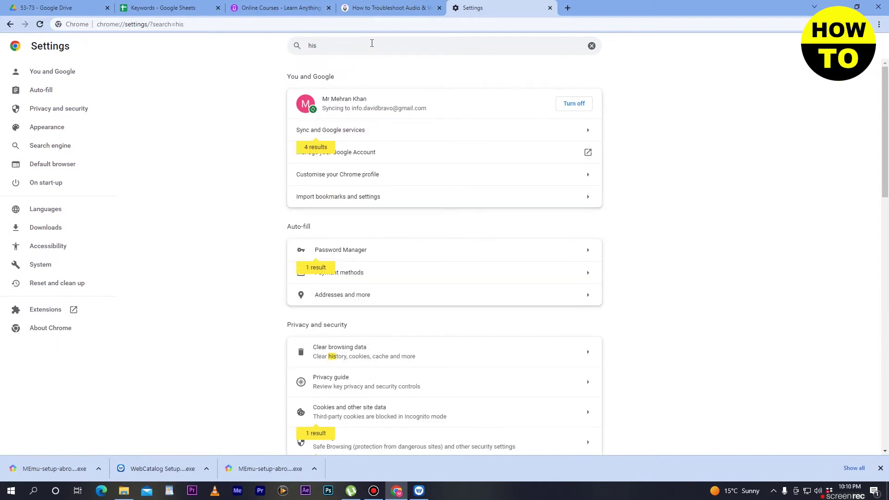
{"action": "type", "text": "tory"}
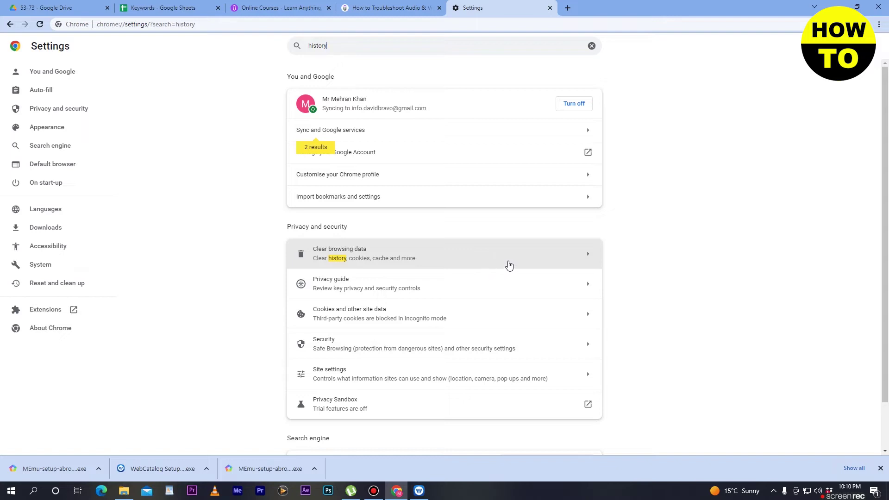
Set Clear browsing data to All time on the Advanced tab, then cancel without clearing
{"action": "left_click", "coordinate": [589, 256]}
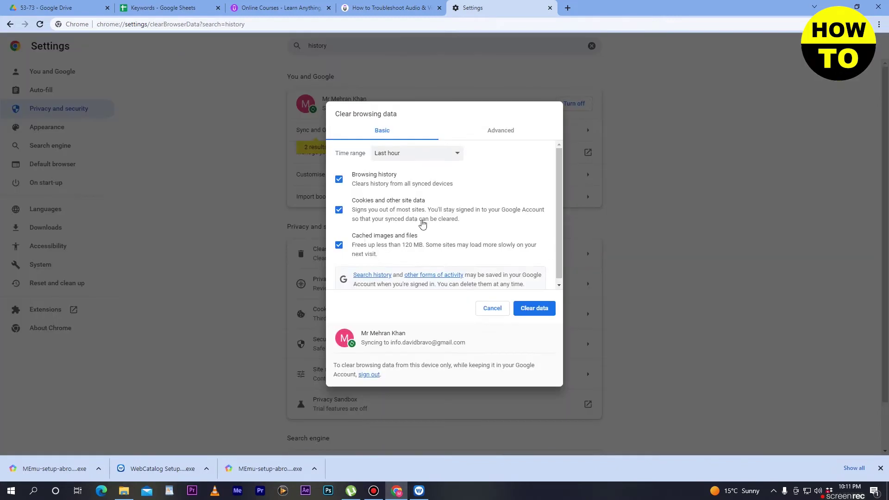
{"action": "left_click", "coordinate": [415, 159]}
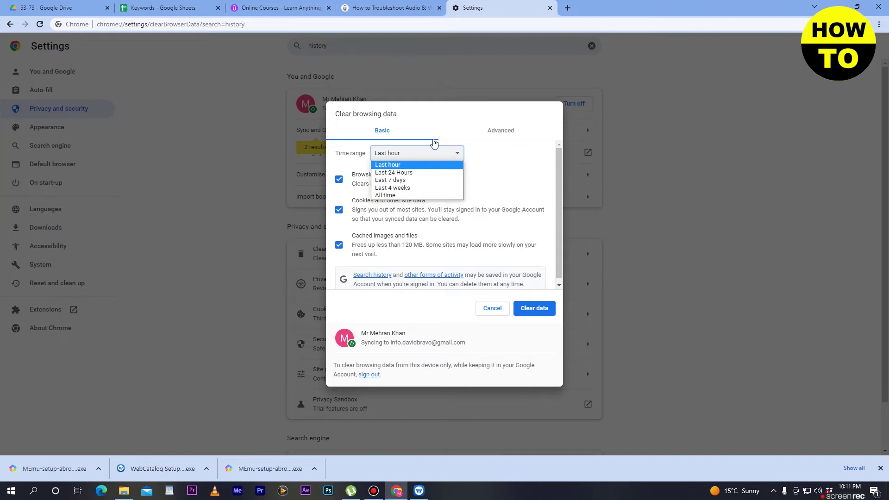
{"action": "left_click", "coordinate": [394, 197]}
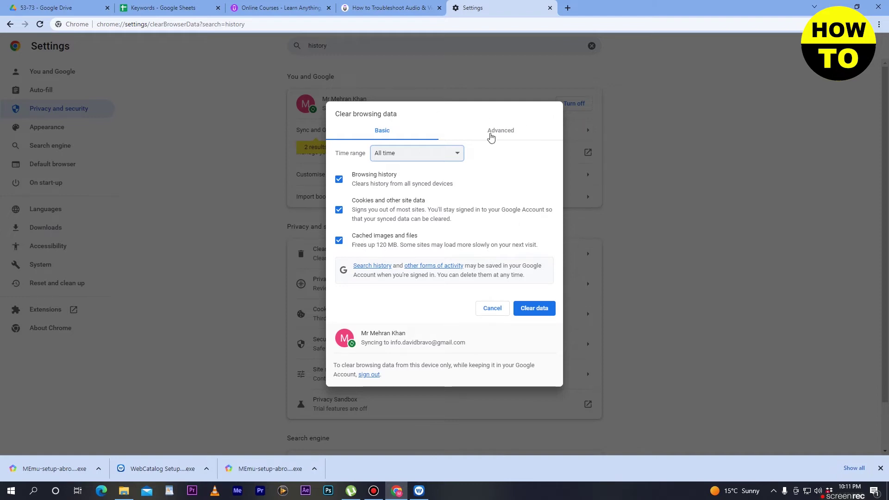
{"action": "left_click", "coordinate": [490, 136]}
{"action": "scroll", "coordinate": [390, 215], "scroll_direction": "down", "scroll_amount": 1}
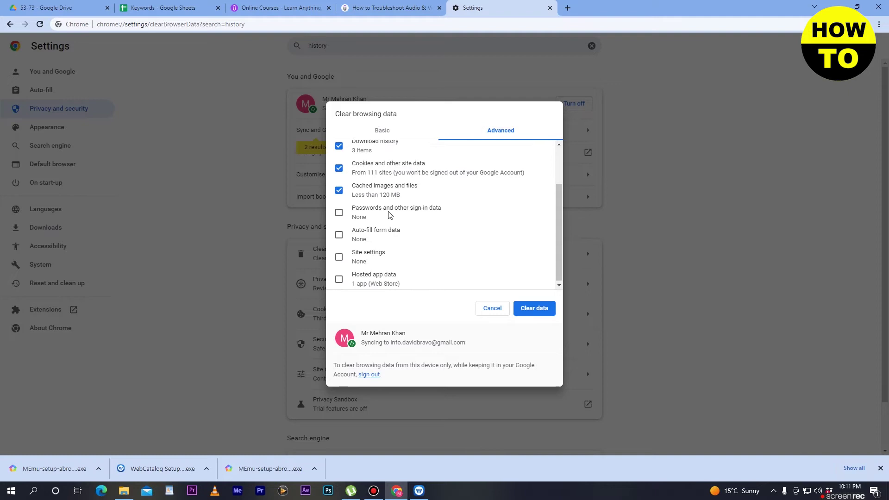
{"action": "scroll", "coordinate": [354, 202], "scroll_direction": "up", "scroll_amount": 1}
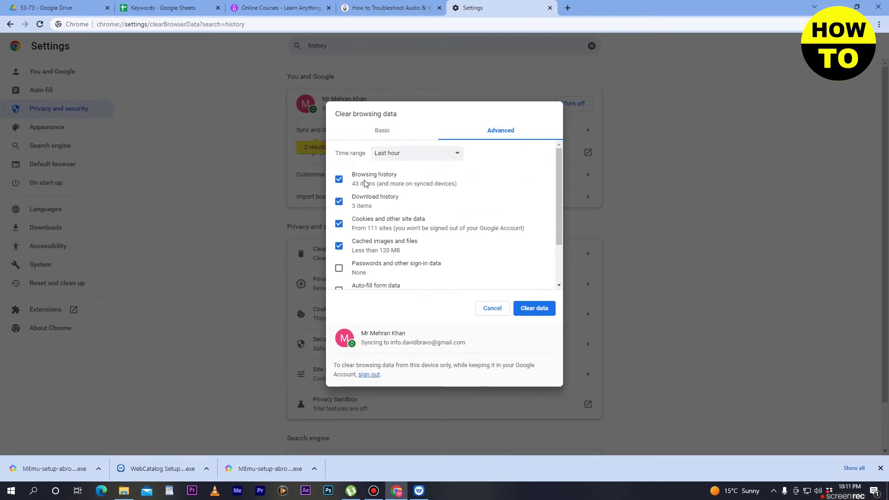
{"action": "left_click", "coordinate": [391, 157]}
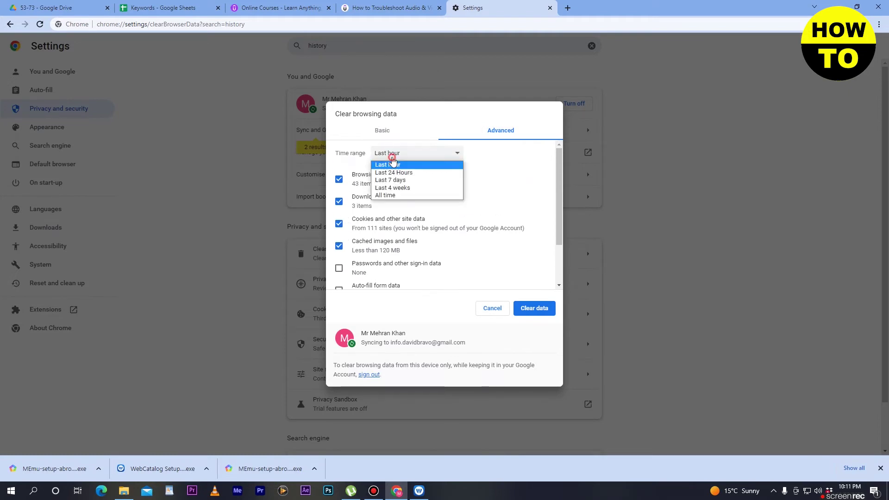
{"action": "left_click", "coordinate": [405, 197]}
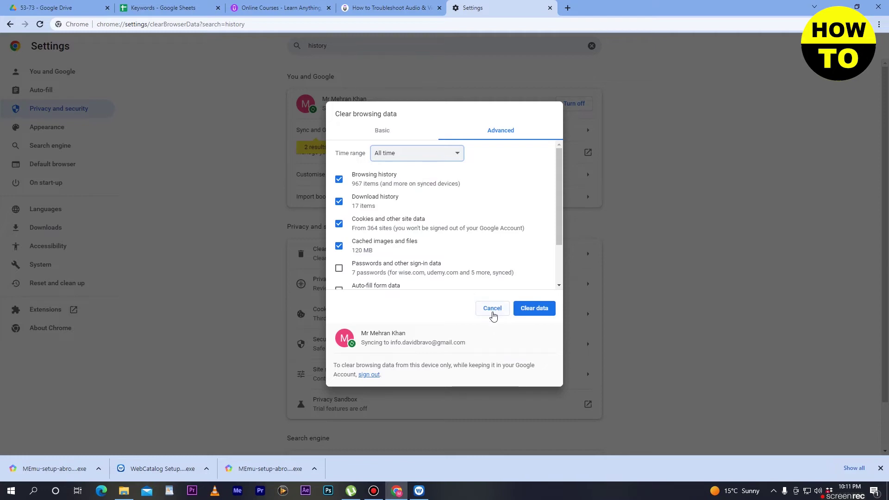
{"action": "left_click", "coordinate": [493, 314]}
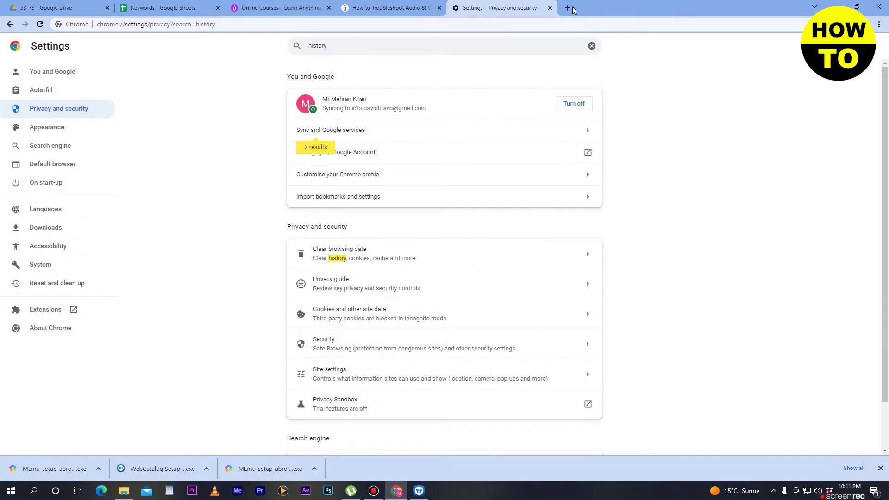
Search Google for 'chrome latest version' in a new tab
{"action": "left_click", "coordinate": [568, 8]}
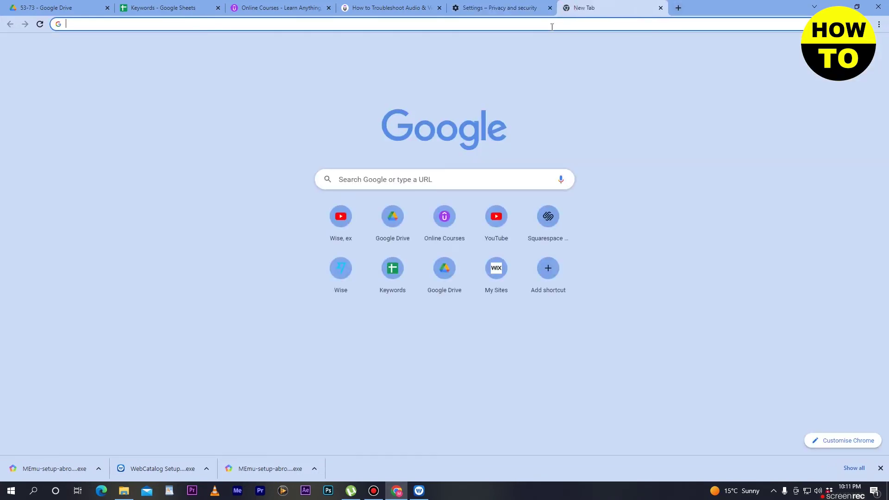
{"action": "type", "text": "c"}
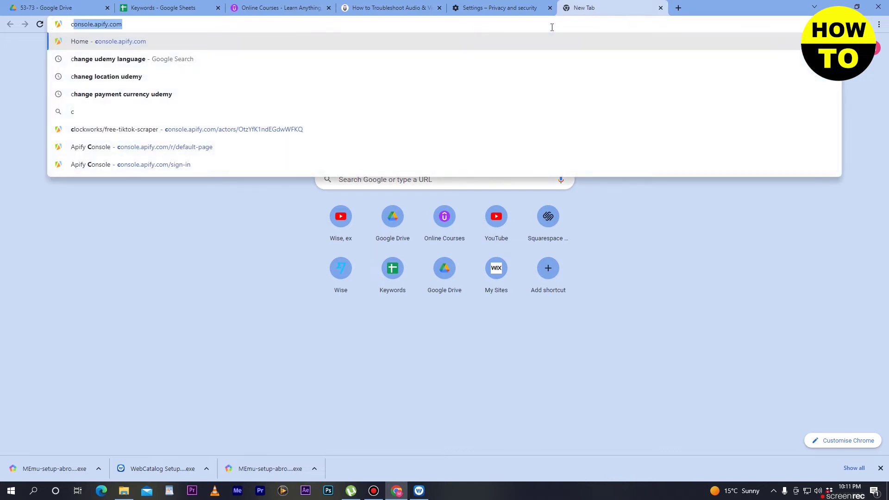
{"action": "type", "text": "hrome "}
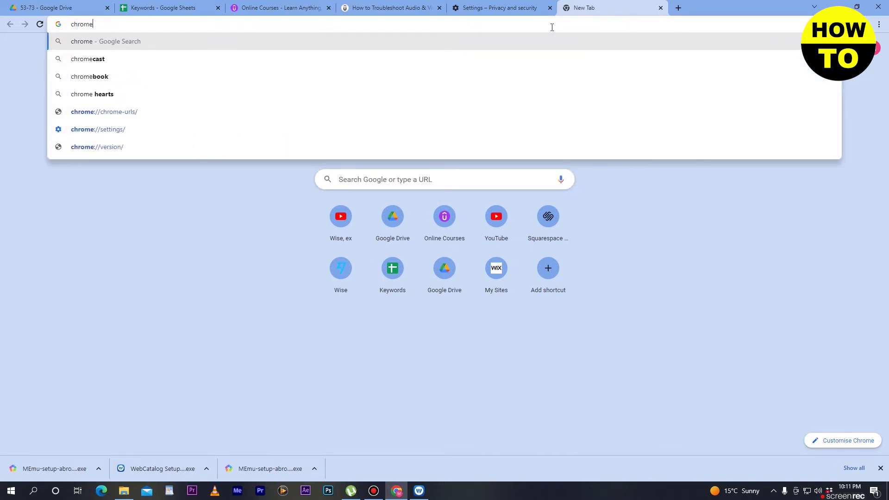
{"action": "type", "text": "l"}
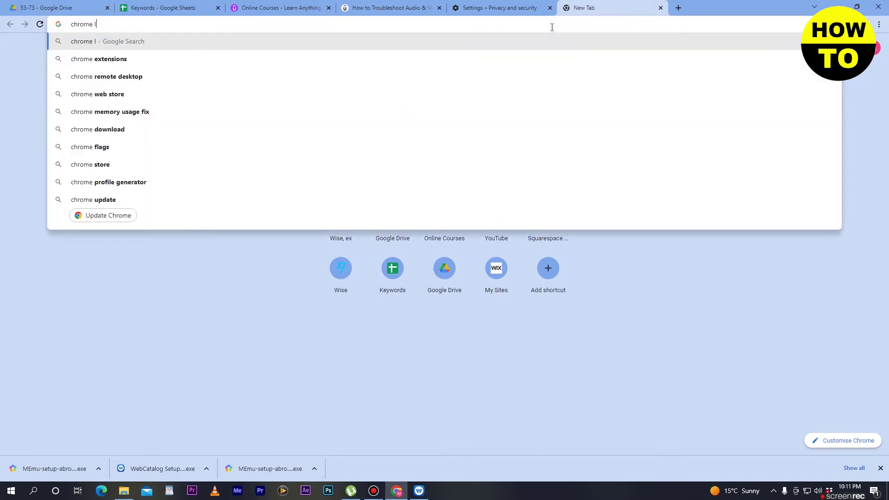
{"action": "type", "text": "atest "}
{"action": "type", "text": "version"}
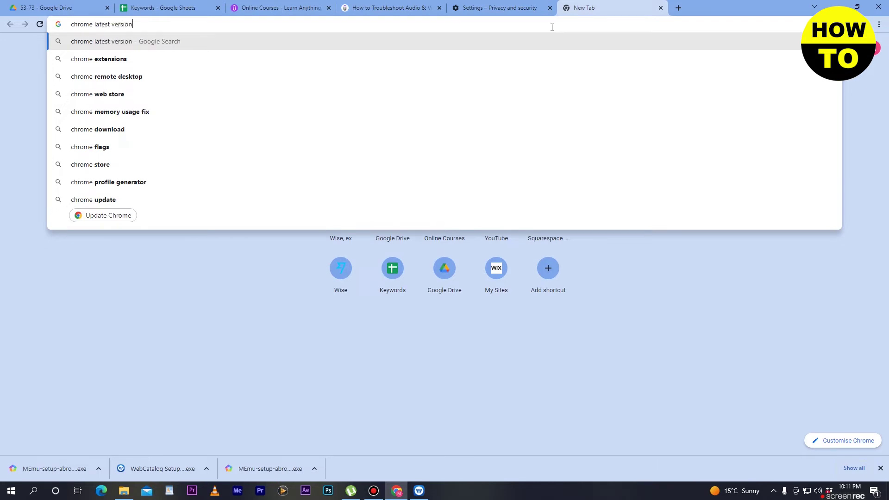
{"action": "left_click", "coordinate": [168, 41]}
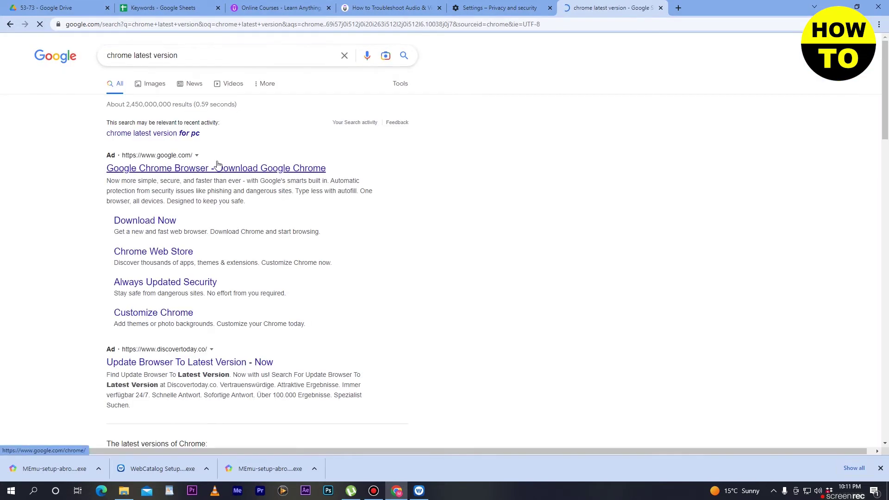
{"action": "left_click", "coordinate": [171, 164]}
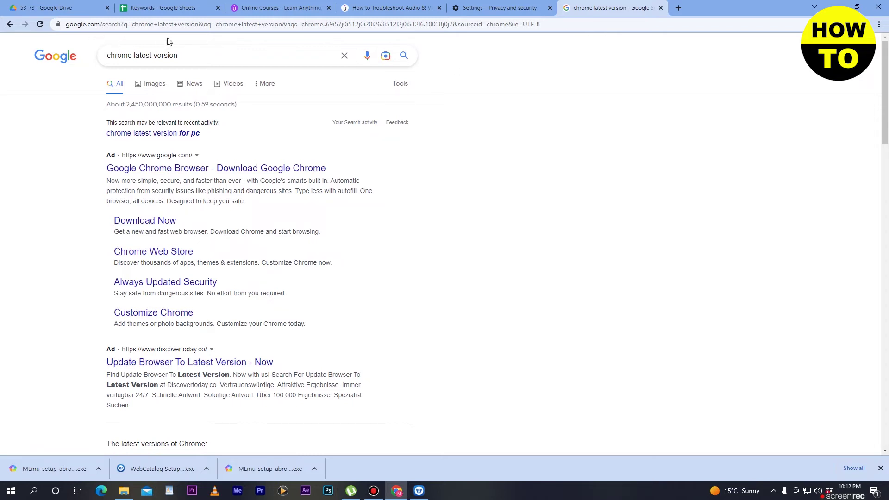
Empty the Google search box, glance at the settings tab, and return to the results
{"action": "triple_click", "coordinate": [218, 51]}
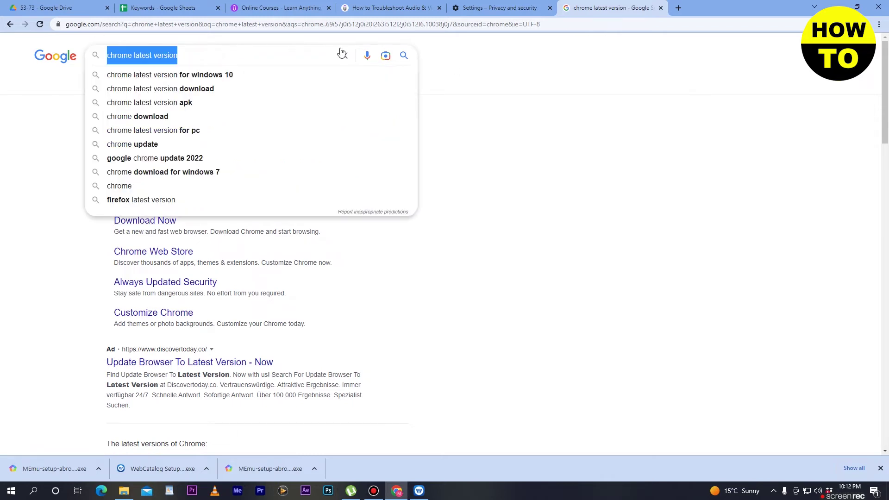
{"action": "key", "text": "BackSpace"}
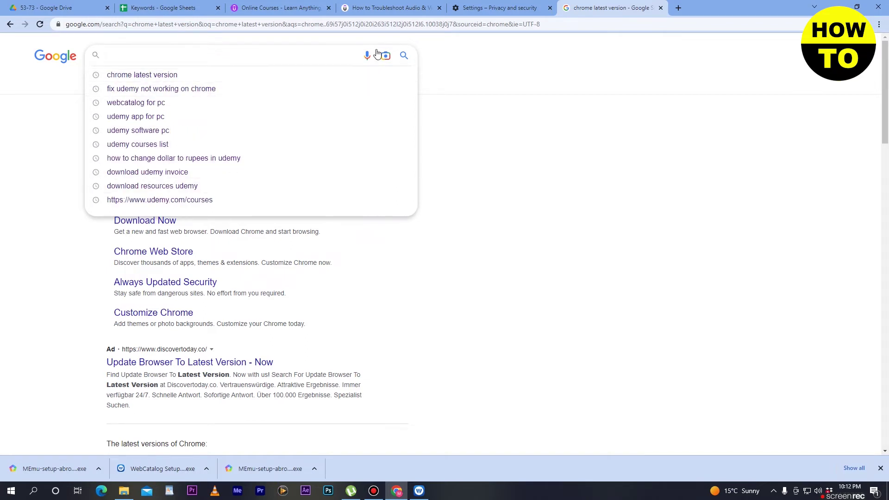
{"action": "left_click", "coordinate": [512, 95]}
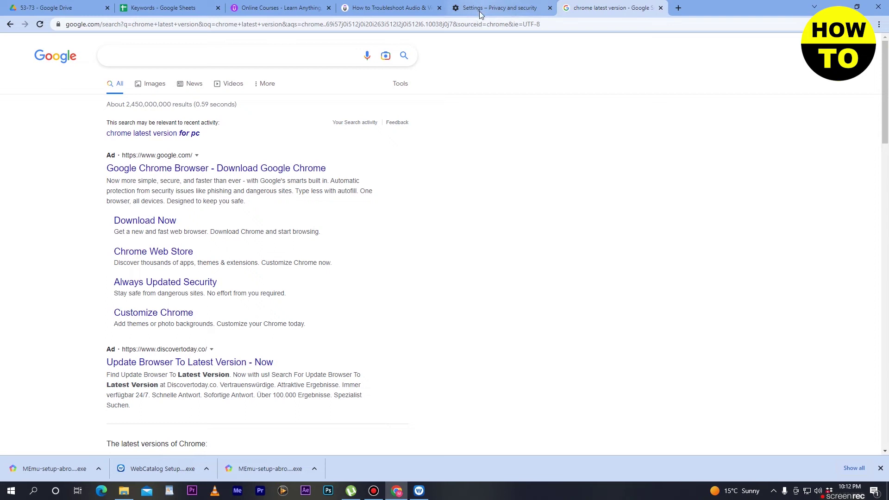
{"action": "left_click", "coordinate": [479, 14]}
{"action": "left_click", "coordinate": [571, 13]}
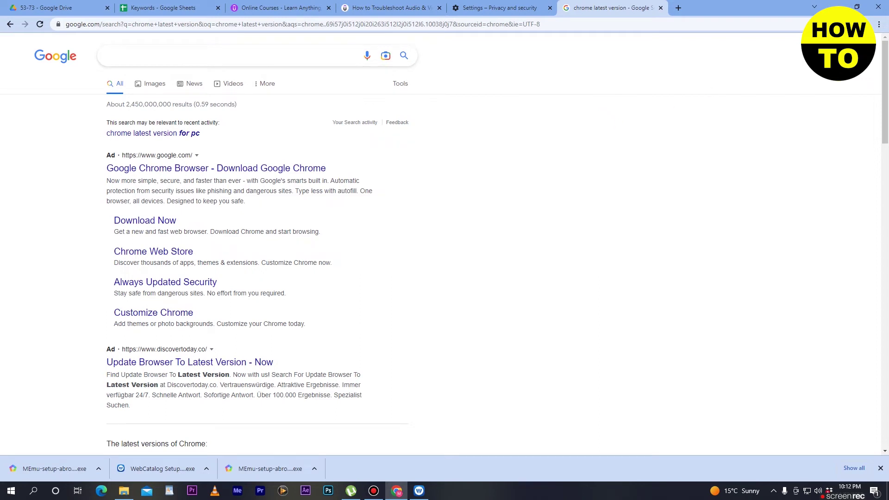
Open and close Chrome's main menu several times without choosing an item
{"action": "left_click", "coordinate": [879, 24]}
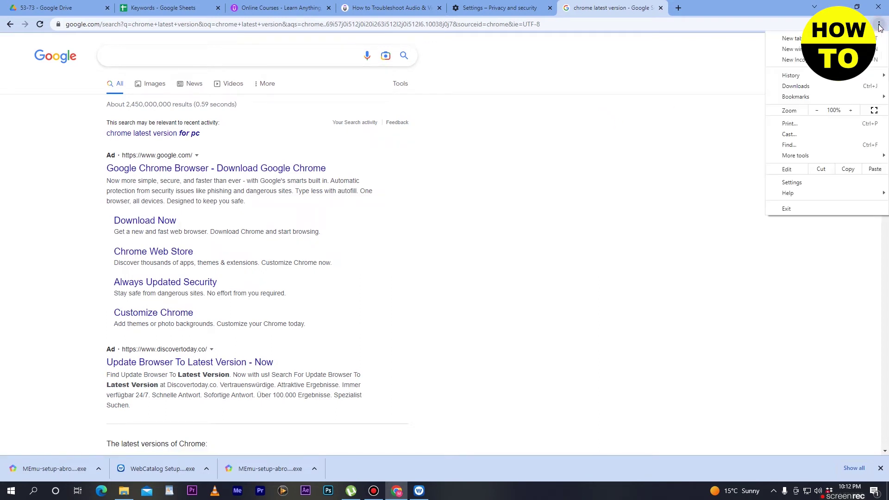
{"action": "left_click", "coordinate": [879, 26]}
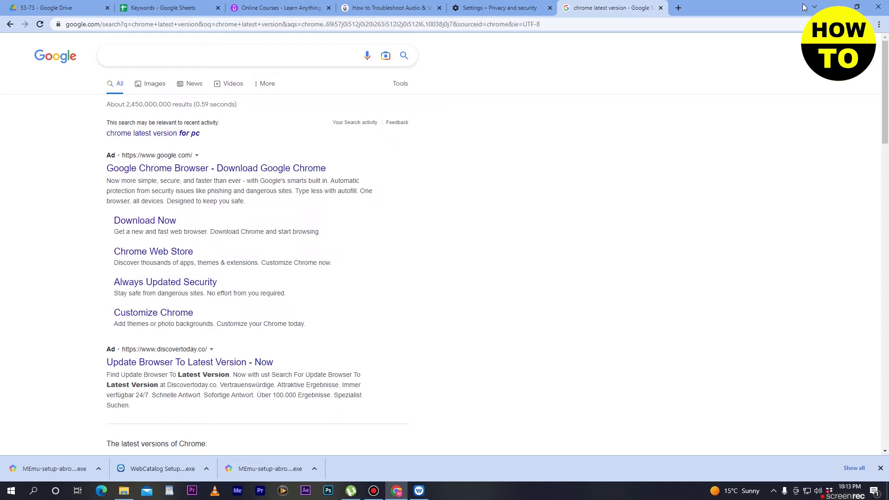
{"action": "left_click", "coordinate": [878, 28]}
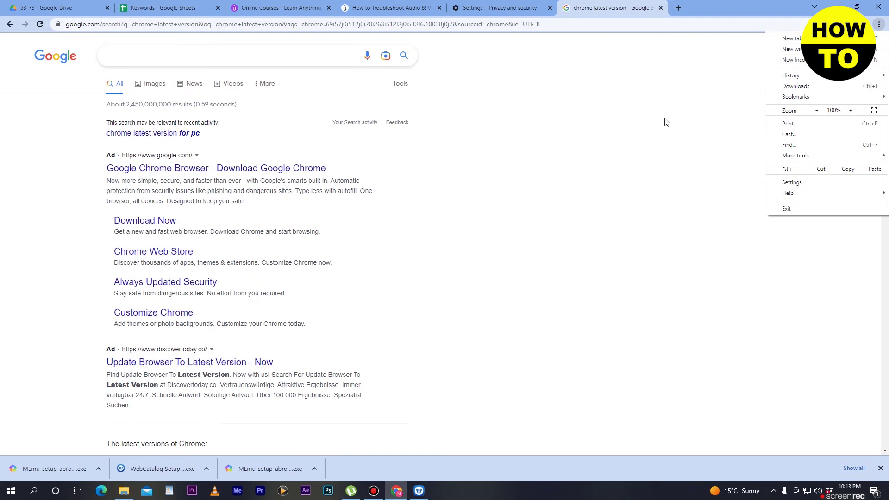
{"action": "left_click", "coordinate": [712, 80]}
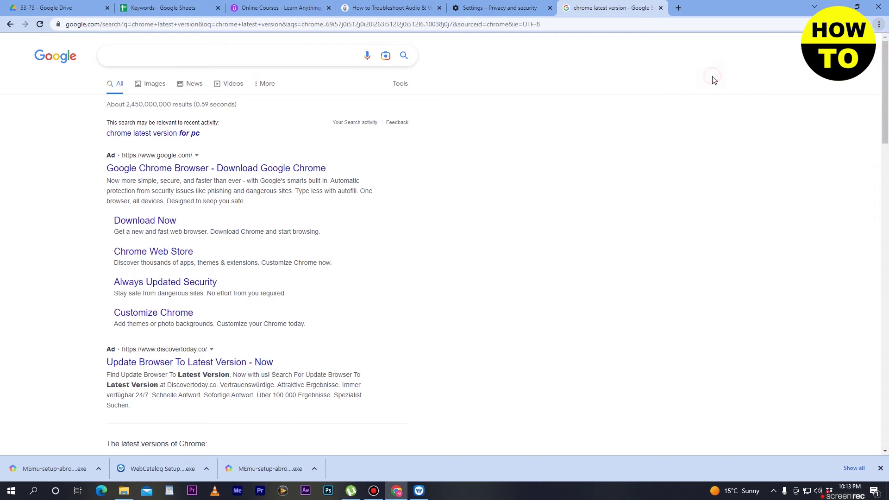
{"action": "left_click", "coordinate": [880, 26]}
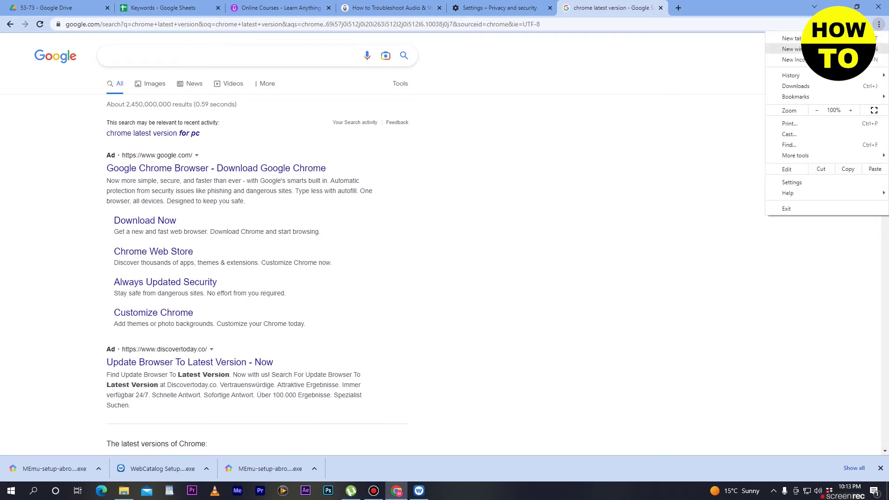
{"action": "left_click", "coordinate": [712, 100]}
{"action": "left_click", "coordinate": [881, 26]}
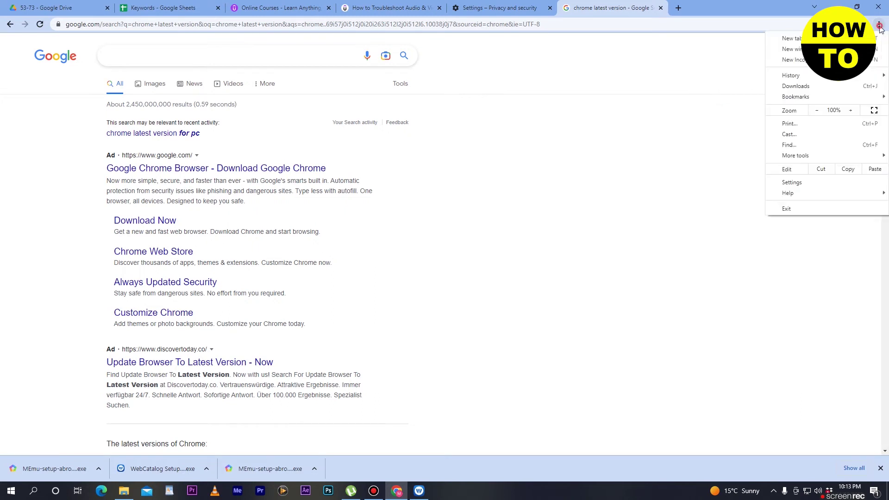
{"action": "left_click", "coordinate": [725, 79]}
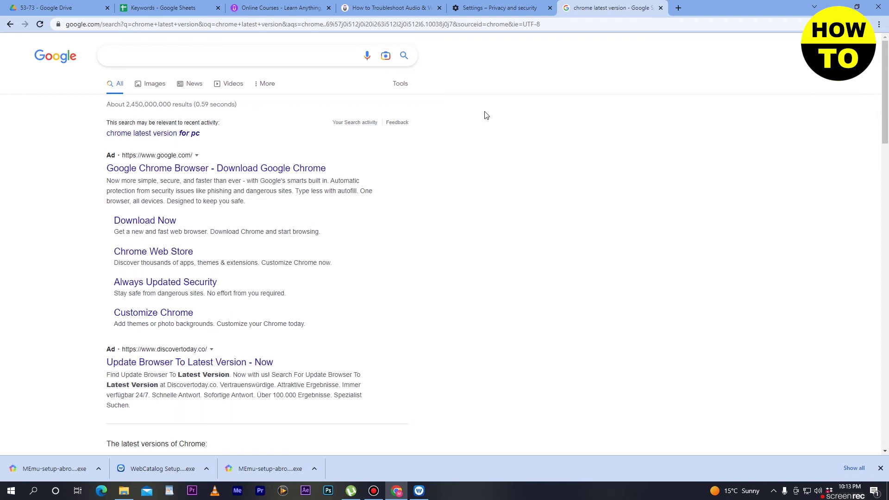
Browse the recommended courses on Udemy's home page, then return to the troubleshooting article tab
{"action": "left_click", "coordinate": [288, 8]}
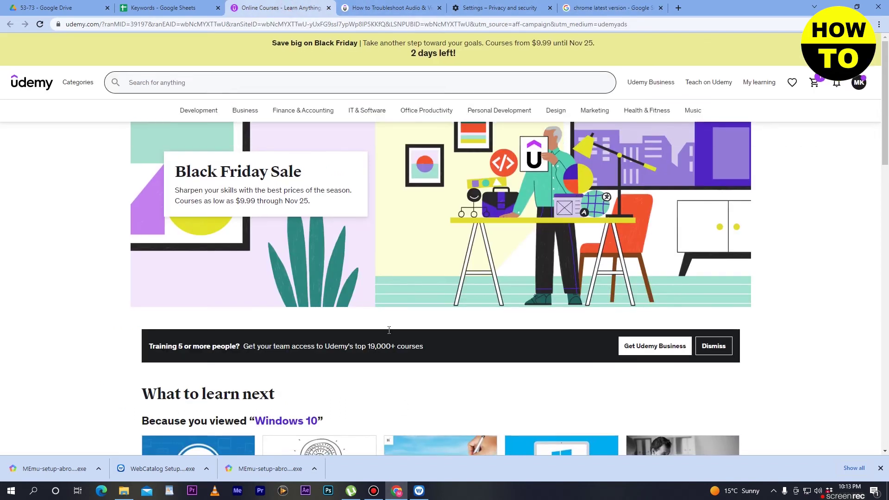
{"action": "scroll", "coordinate": [386, 323], "scroll_direction": "down", "scroll_amount": 1}
{"action": "scroll", "coordinate": [359, 202], "scroll_direction": "down", "scroll_amount": 2}
{"action": "scroll", "coordinate": [358, 201], "scroll_direction": "down", "scroll_amount": 1}
{"action": "scroll", "coordinate": [357, 200], "scroll_direction": "down", "scroll_amount": 2}
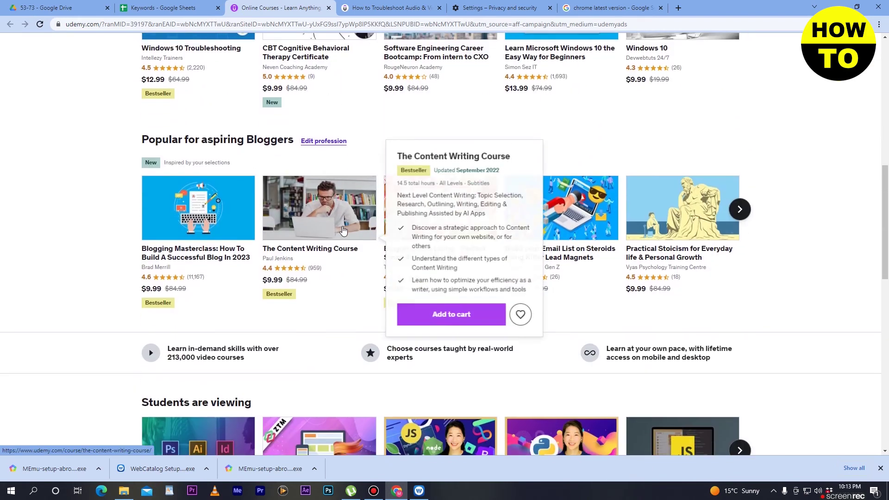
{"action": "scroll", "coordinate": [499, 137], "scroll_direction": "up", "scroll_amount": 2}
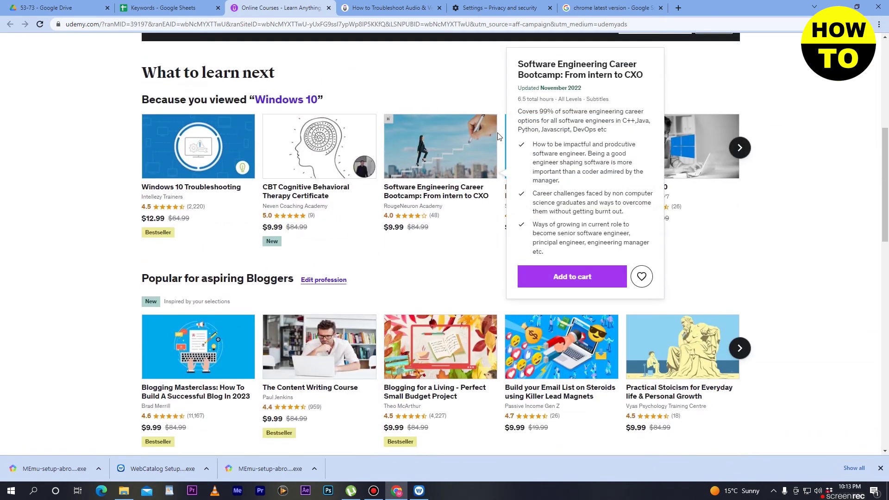
{"action": "scroll", "coordinate": [498, 135], "scroll_direction": "up", "scroll_amount": 2}
{"action": "scroll", "coordinate": [497, 132], "scroll_direction": "up", "scroll_amount": 2}
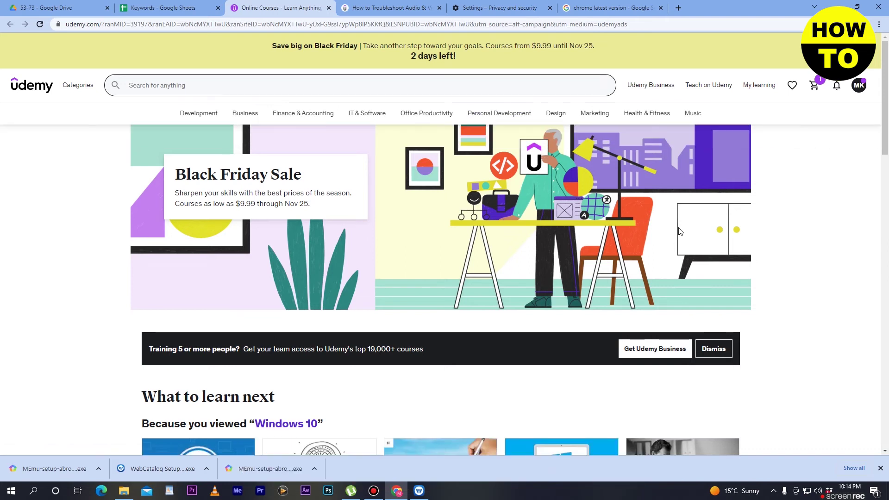
{"action": "scroll", "coordinate": [679, 231], "scroll_direction": "down", "scroll_amount": 2}
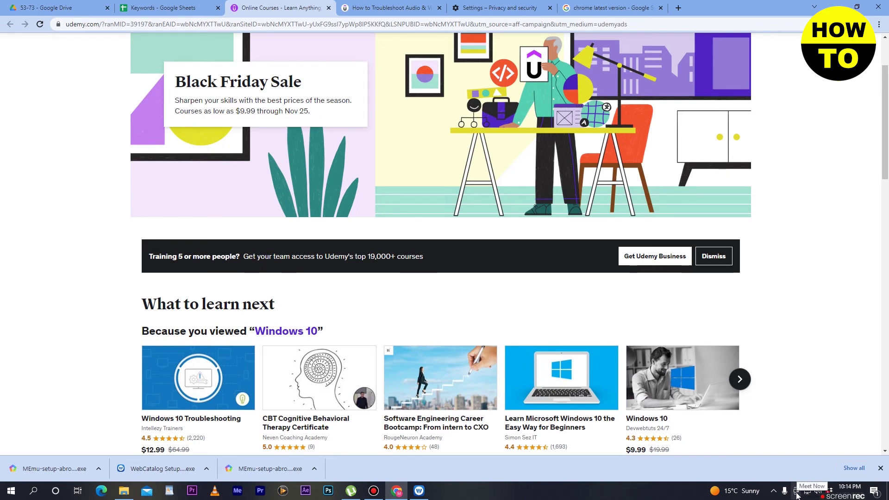
{"action": "scroll", "coordinate": [887, 344], "scroll_direction": "up", "scroll_amount": 1}
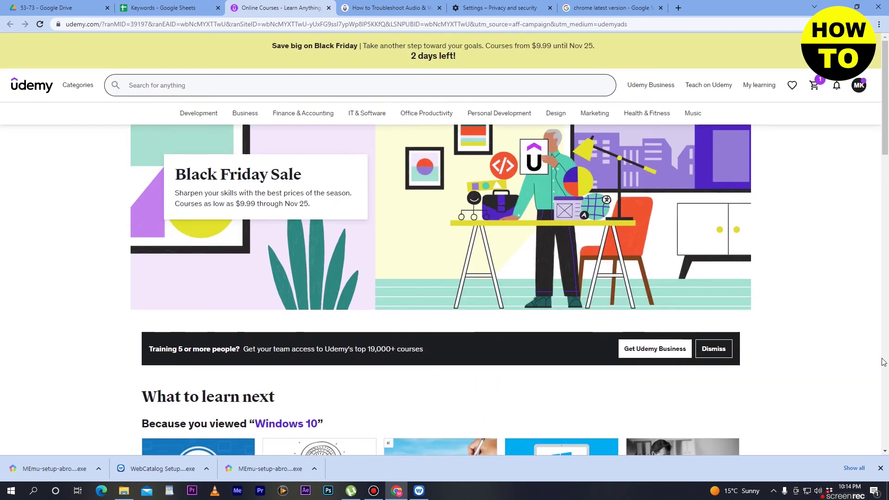
{"action": "scroll", "coordinate": [883, 362], "scroll_direction": "down", "scroll_amount": 3}
{"action": "scroll", "coordinate": [884, 361], "scroll_direction": "down", "scroll_amount": 2}
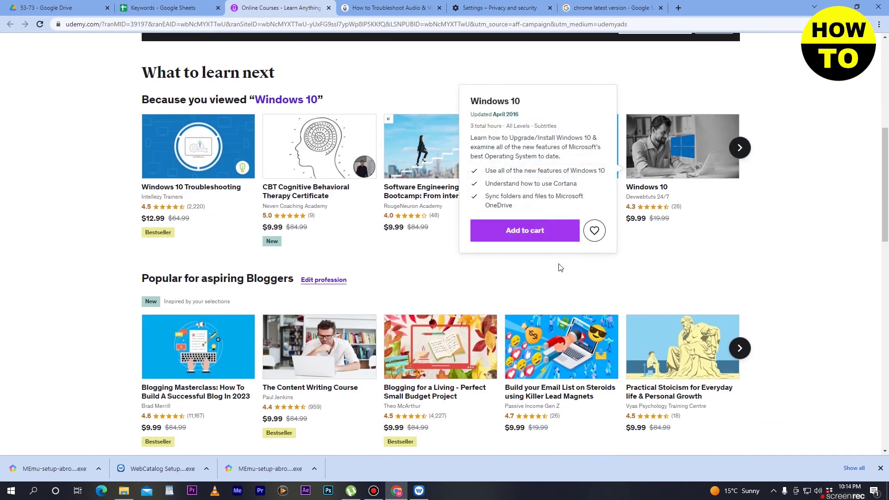
{"action": "scroll", "coordinate": [494, 265], "scroll_direction": "up", "scroll_amount": 3}
{"action": "scroll", "coordinate": [494, 265], "scroll_direction": "up", "scroll_amount": 1}
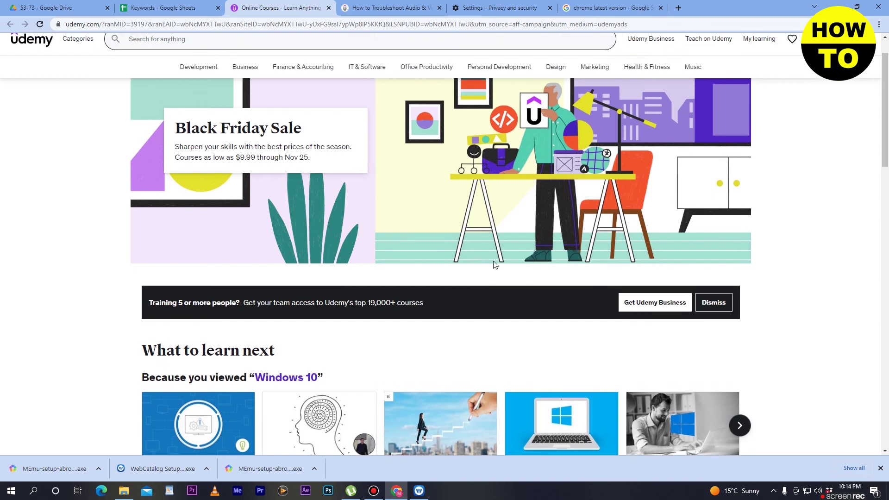
{"action": "scroll", "coordinate": [494, 265], "scroll_direction": "down", "scroll_amount": 3}
{"action": "mouse_move", "coordinate": [561, 264]}
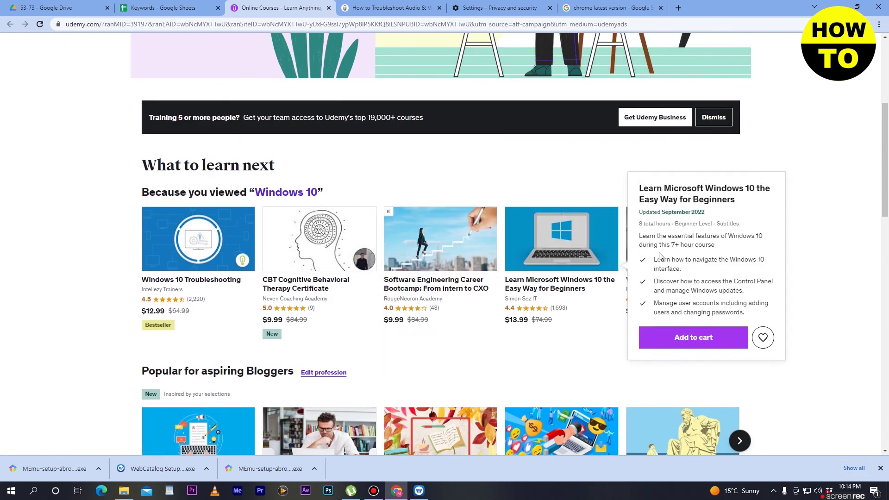
{"action": "scroll", "coordinate": [755, 275], "scroll_direction": "up", "scroll_amount": 3}
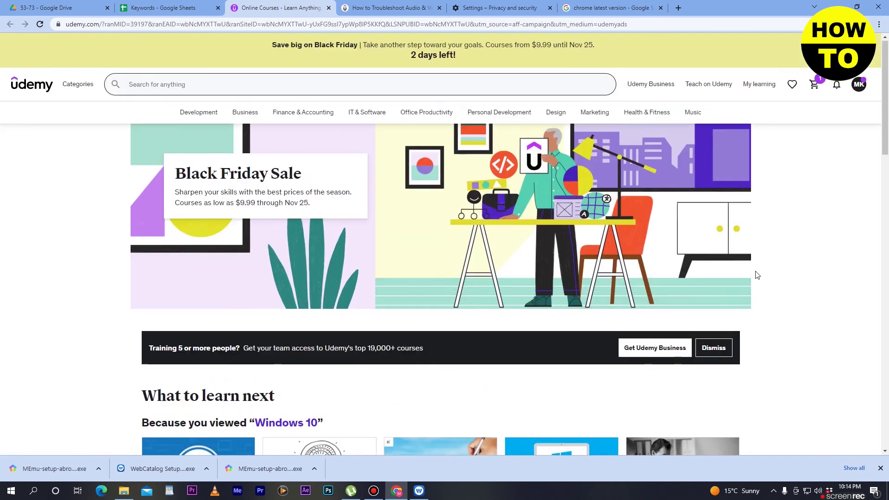
{"action": "scroll", "coordinate": [757, 275], "scroll_direction": "down", "scroll_amount": 2}
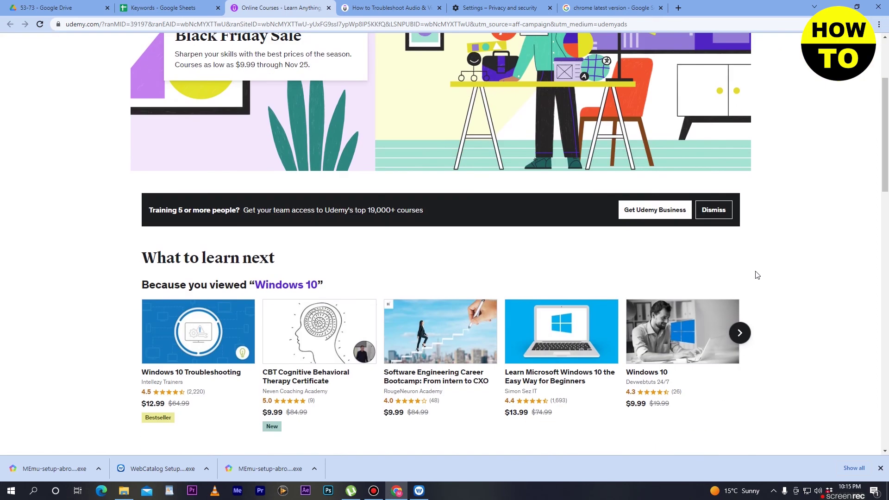
{"action": "scroll", "coordinate": [756, 276], "scroll_direction": "down", "scroll_amount": 3}
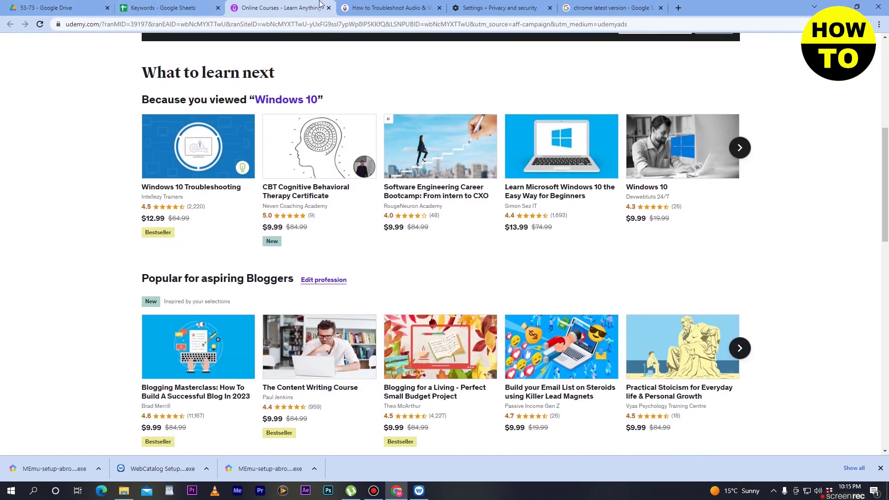
{"action": "left_click", "coordinate": [389, 7]}
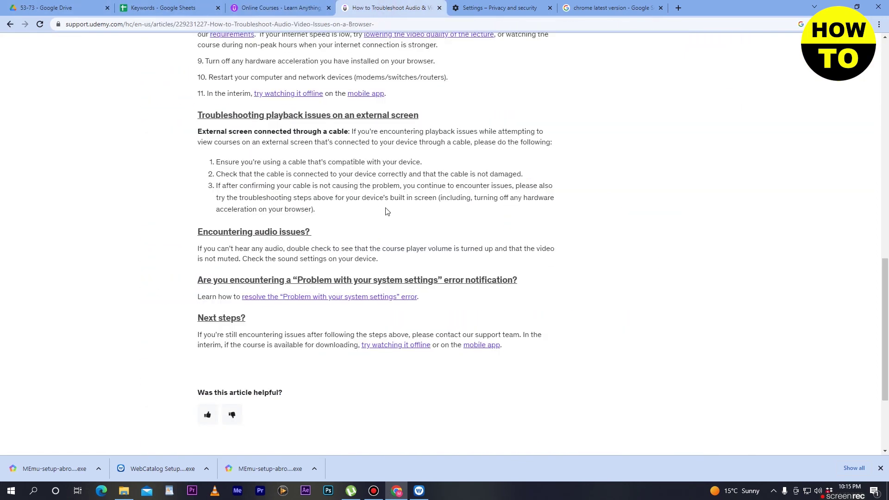
{"action": "scroll", "coordinate": [387, 212], "scroll_direction": "down", "scroll_amount": 2}
{"action": "scroll", "coordinate": [386, 211], "scroll_direction": "up", "scroll_amount": 3}
{"action": "scroll", "coordinate": [386, 211], "scroll_direction": "up", "scroll_amount": 5}
{"action": "scroll", "coordinate": [387, 212], "scroll_direction": "up", "scroll_amount": 3}
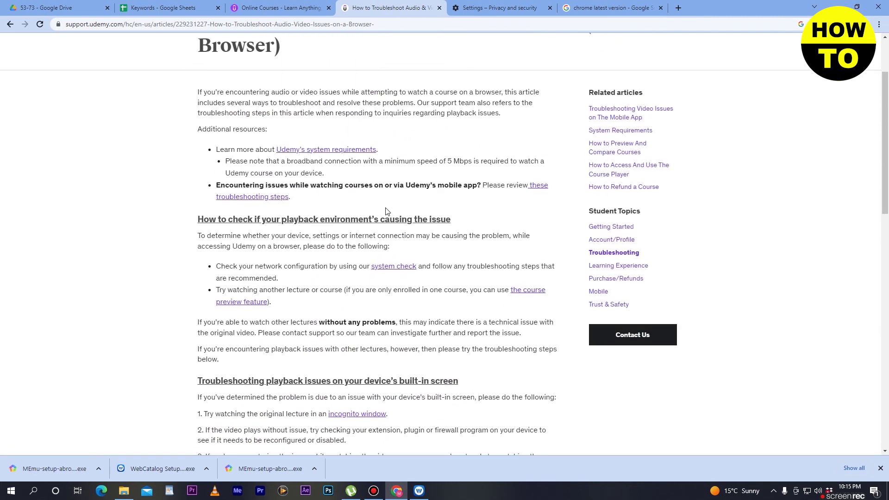
{"action": "scroll", "coordinate": [386, 212], "scroll_direction": "up", "scroll_amount": 2}
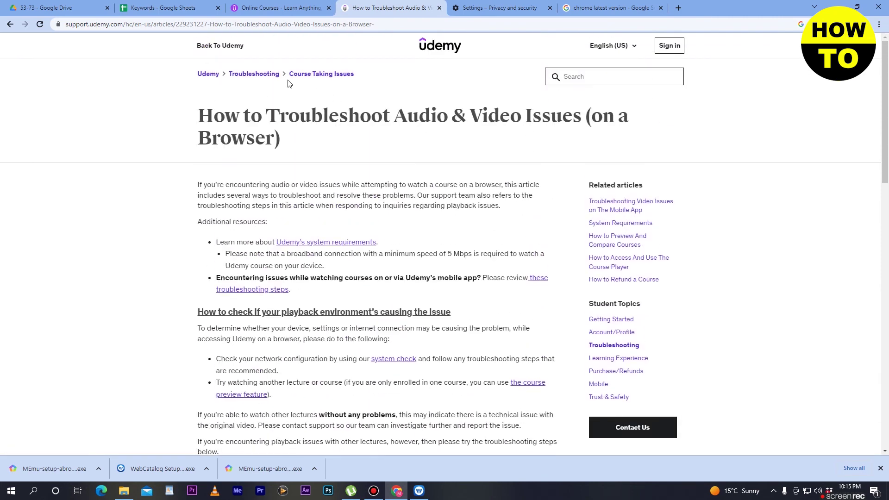
{"action": "scroll", "coordinate": [383, 159], "scroll_direction": "down", "scroll_amount": 2}
{"action": "scroll", "coordinate": [383, 155], "scroll_direction": "down", "scroll_amount": 3}
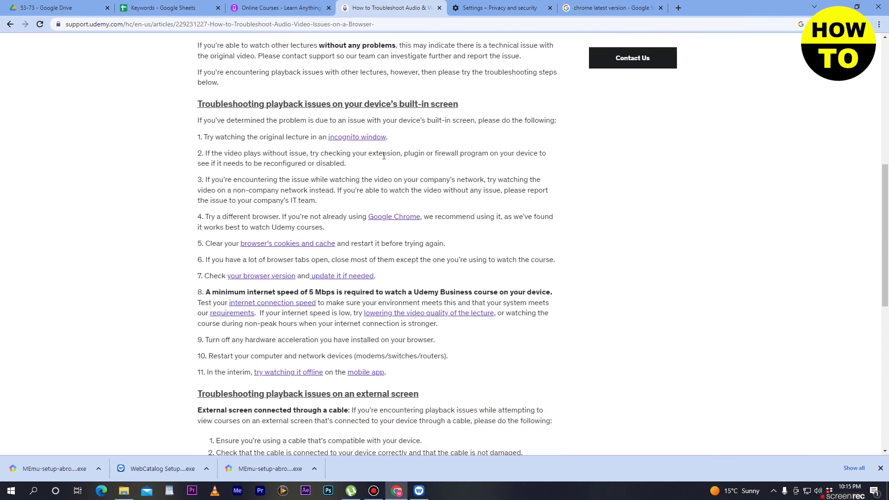
{"action": "scroll", "coordinate": [384, 155], "scroll_direction": "down", "scroll_amount": 2}
{"action": "scroll", "coordinate": [384, 156], "scroll_direction": "down", "scroll_amount": 2}
{"action": "scroll", "coordinate": [383, 157], "scroll_direction": "down", "scroll_amount": 2}
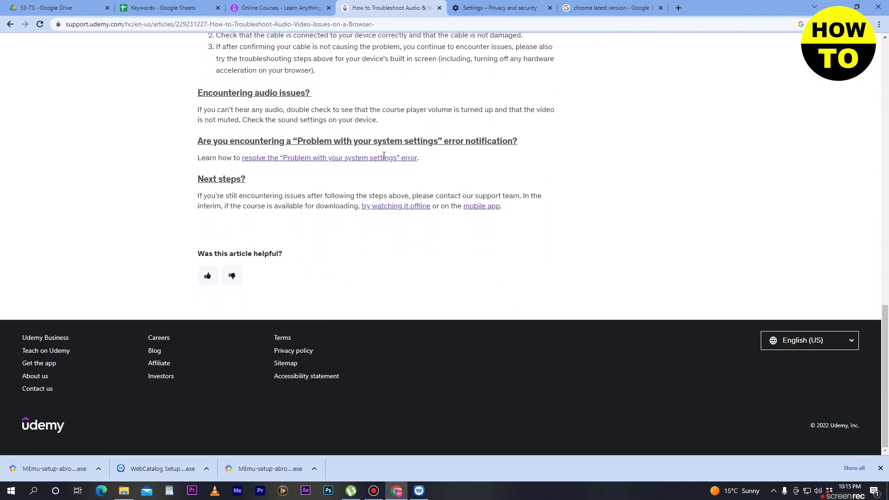
{"action": "scroll", "coordinate": [384, 160], "scroll_direction": "up", "scroll_amount": 2}
{"action": "scroll", "coordinate": [383, 159], "scroll_direction": "up", "scroll_amount": 2}
{"action": "scroll", "coordinate": [383, 159], "scroll_direction": "up", "scroll_amount": 3}
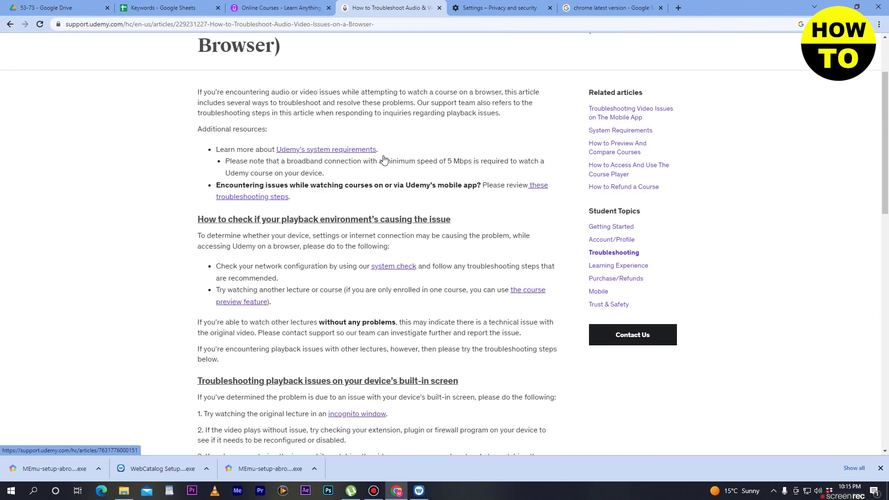
{"action": "scroll", "coordinate": [382, 159], "scroll_direction": "up", "scroll_amount": 1}
Check the Chrome privacy settings tab, return to the article, then switch to the Udemy home page
{"action": "left_click", "coordinate": [501, 5]}
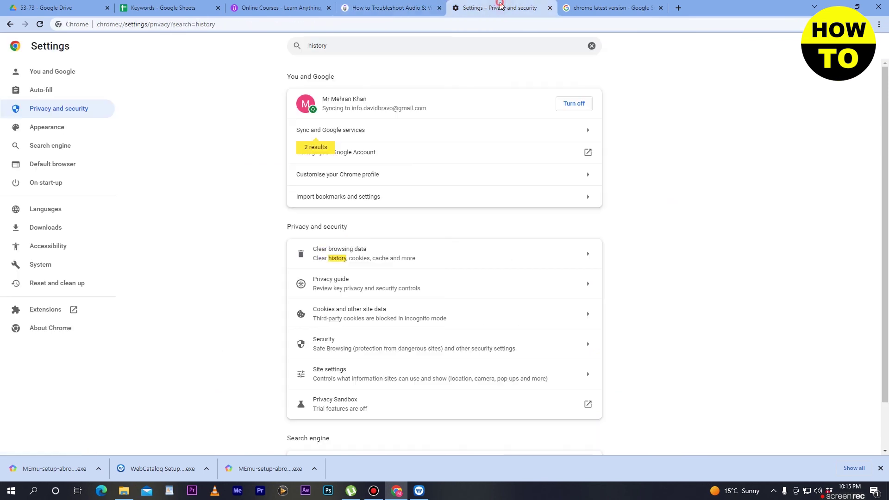
{"action": "left_click", "coordinate": [391, 10]}
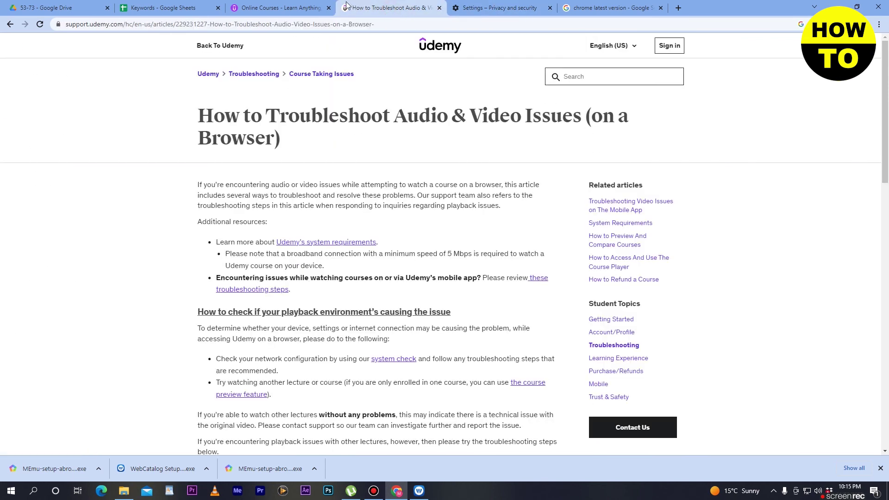
{"action": "left_click", "coordinate": [270, 4]}
{"action": "scroll", "coordinate": [390, 59], "scroll_direction": "up", "scroll_amount": 5}
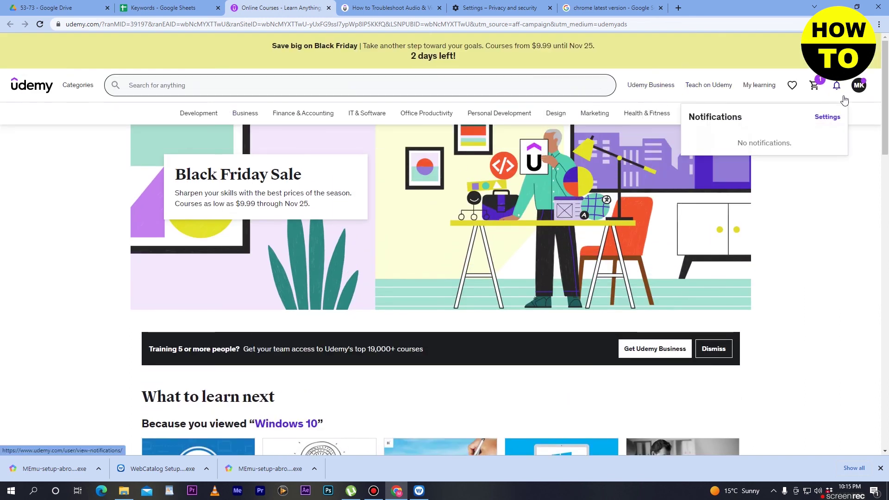
{"action": "left_click", "coordinate": [862, 86]}
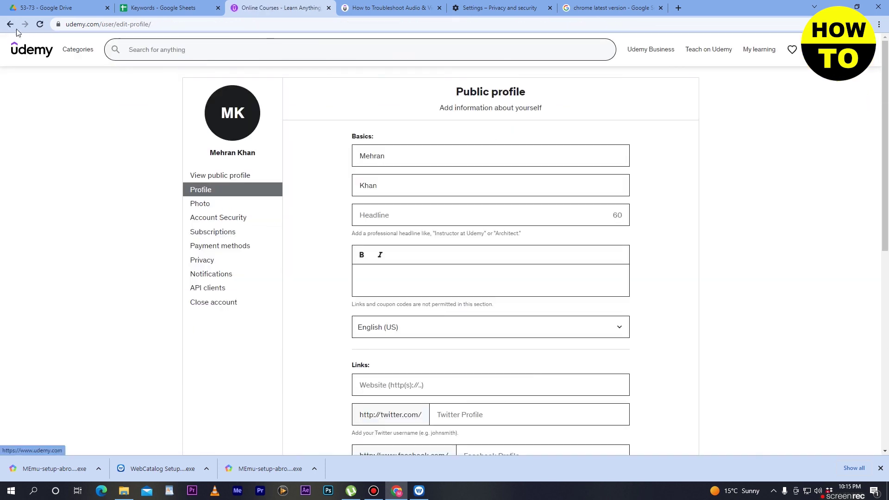
{"action": "left_click", "coordinate": [9, 24]}
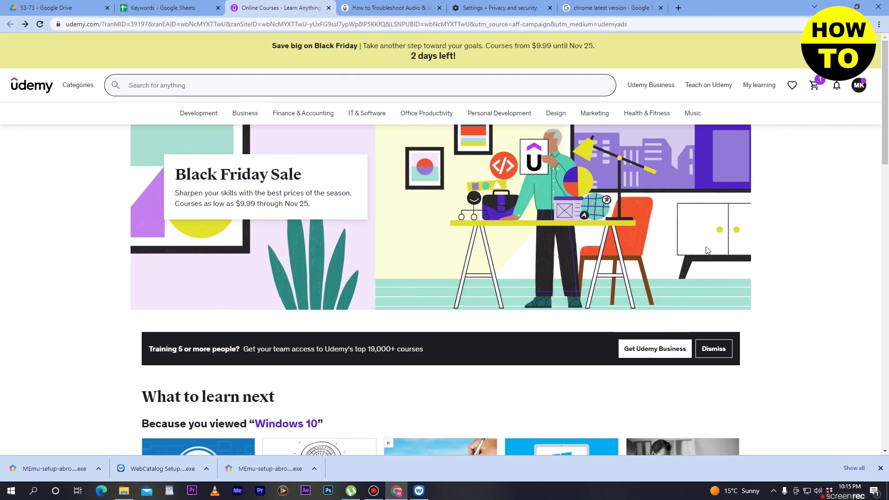
{"action": "scroll", "coordinate": [707, 250], "scroll_direction": "down", "scroll_amount": 2}
{"action": "scroll", "coordinate": [708, 251], "scroll_direction": "up", "scroll_amount": 2}
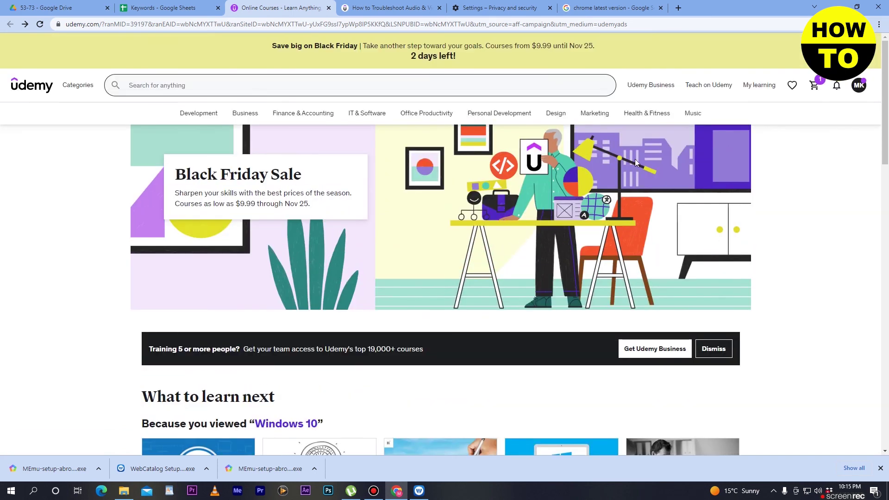